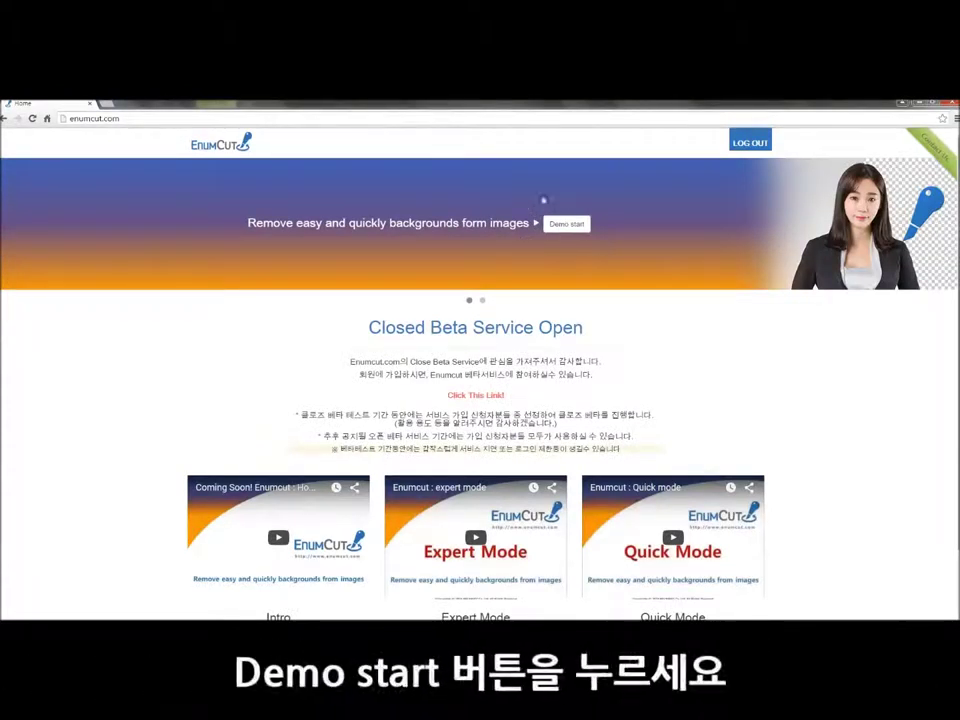
Upload the 'figure' toy cyclist photo from the computer and open it in the Expert Tool editor
click(566, 224)
click(395, 254)
click(176, 178)
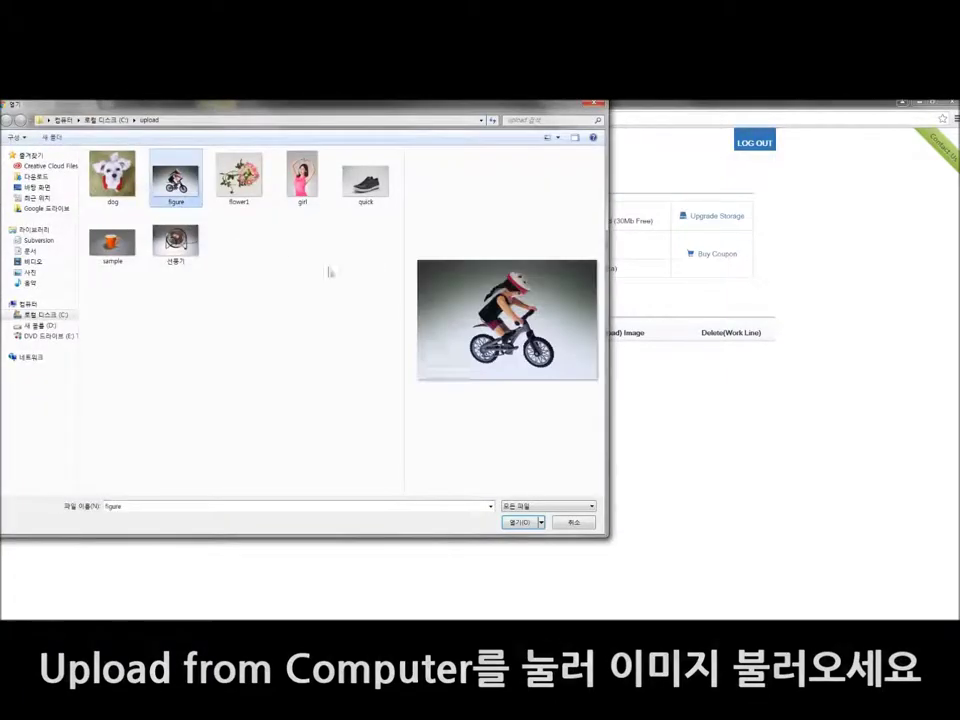
click(519, 522)
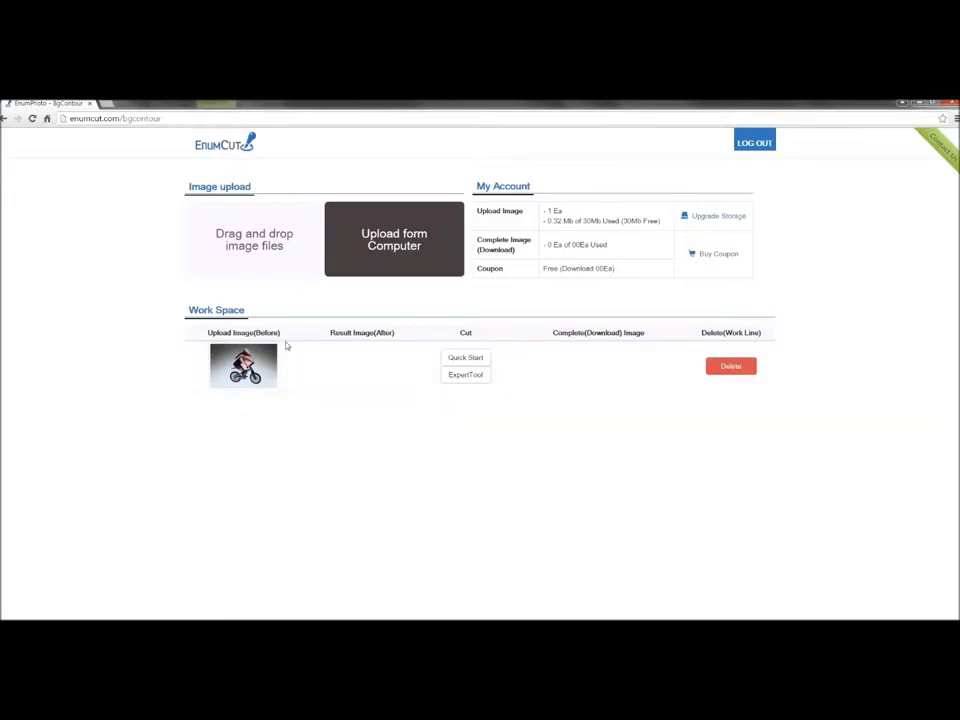
click(458, 376)
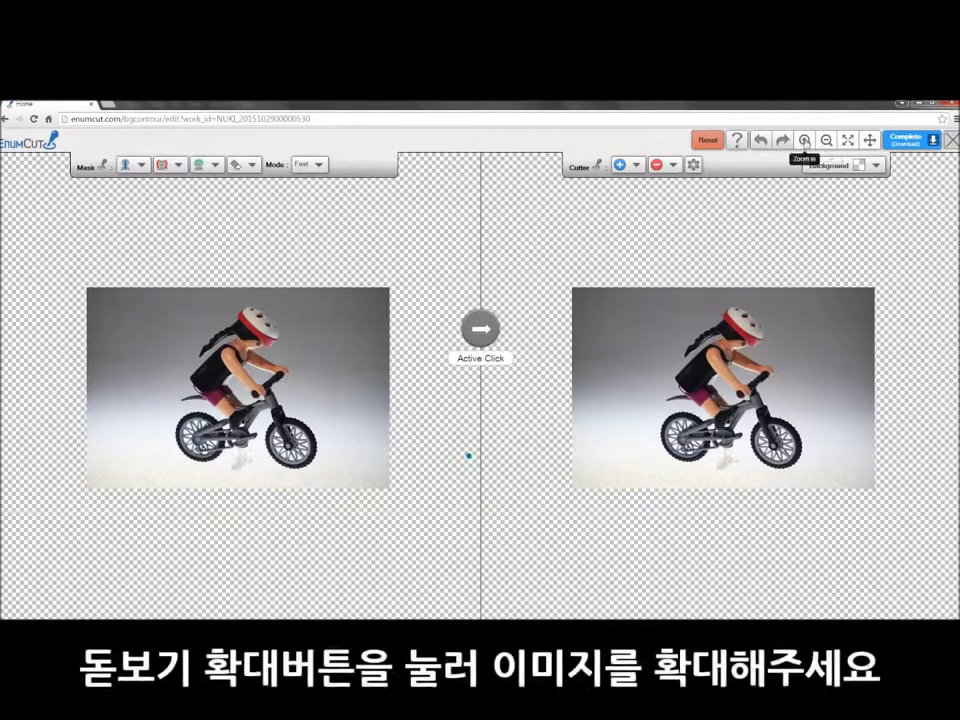
Zoom in twice and draw blue keep strokes over the cyclist's hair, helmet and front wheel
click(804, 140)
click(804, 140)
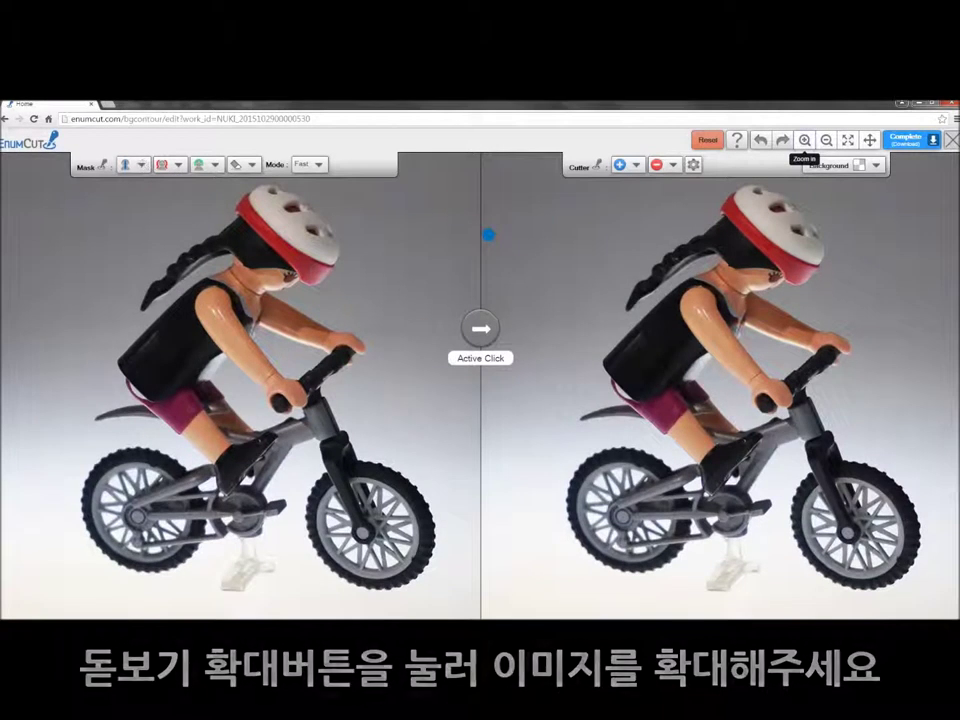
mouse_move(163, 290)
mouse_down()
mouse_move(283, 258)
mouse_move(220, 462)
mouse_move(167, 562)
mouse_move(235, 585)
mouse_move(270, 572)
mouse_move(229, 292)
mouse_up()
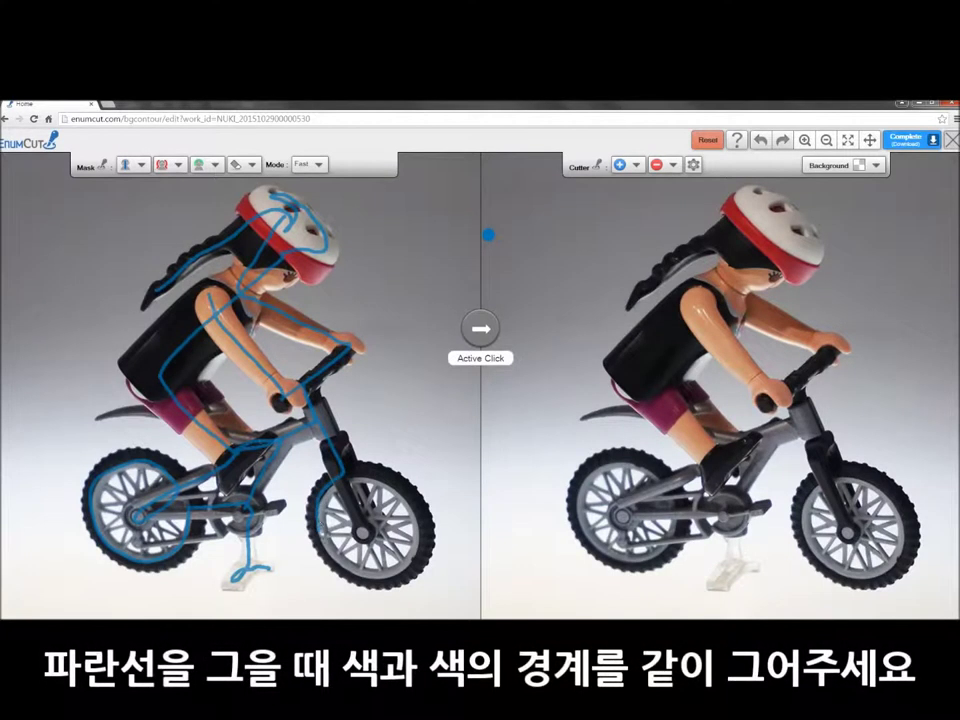
mouse_move(330, 470)
mouse_down()
mouse_move(355, 483)
mouse_move(330, 436)
mouse_up()
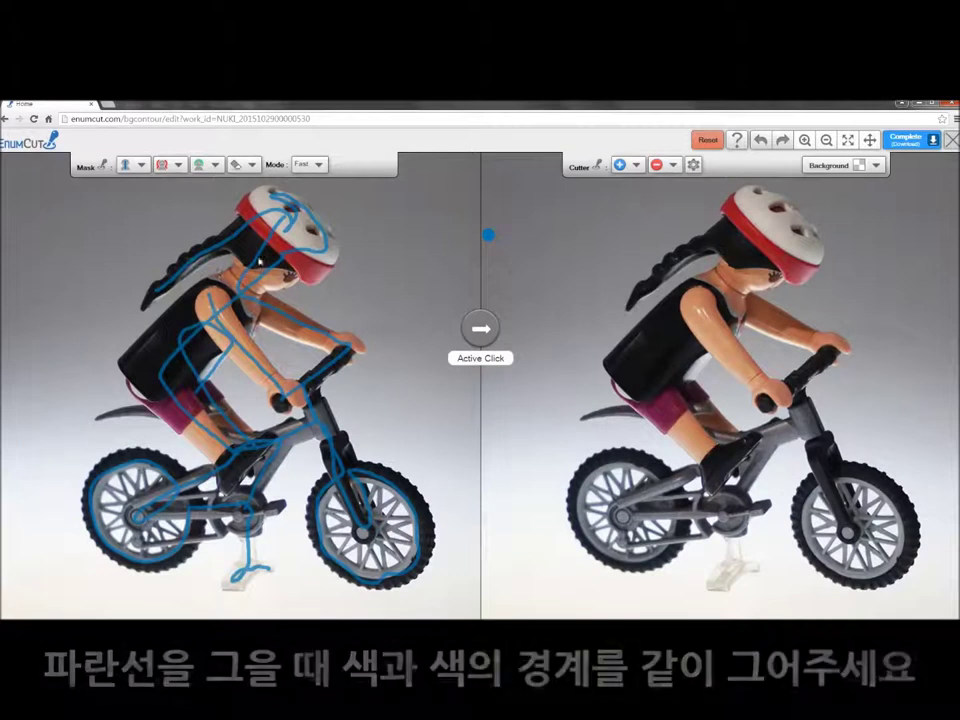
With the red remove brush, zoom out and mark the gray background around the bike and lower left
click(170, 164)
click(165, 200)
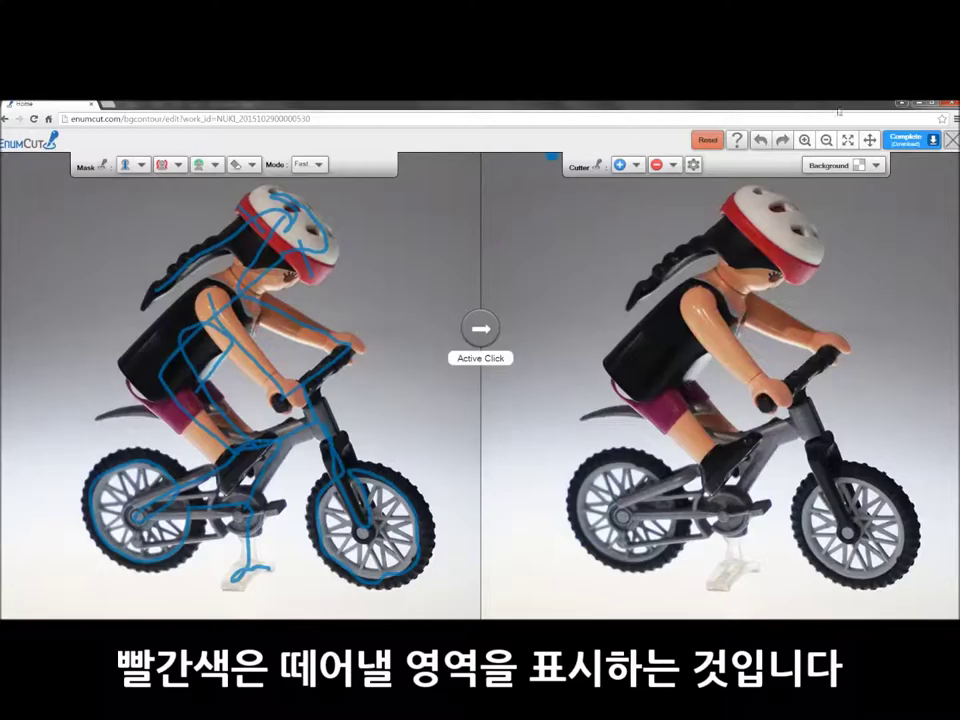
click(826, 140)
mouse_move(100, 271)
mouse_down()
mouse_move(80, 330)
mouse_move(128, 525)
mouse_move(428, 514)
mouse_move(378, 247)
mouse_up()
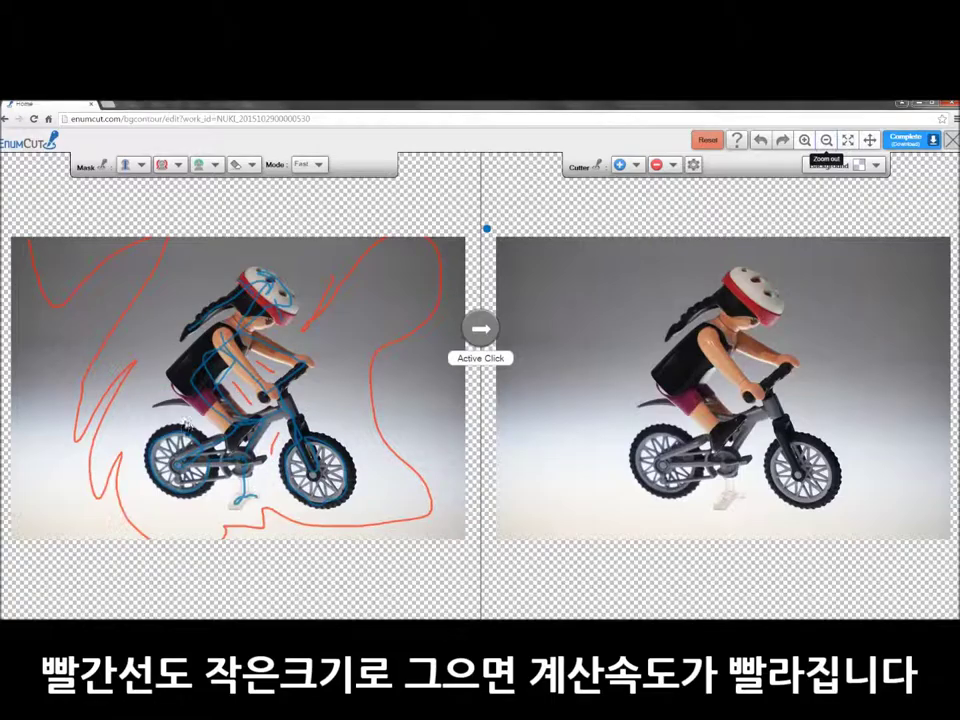
drag(52, 497, 163, 420)
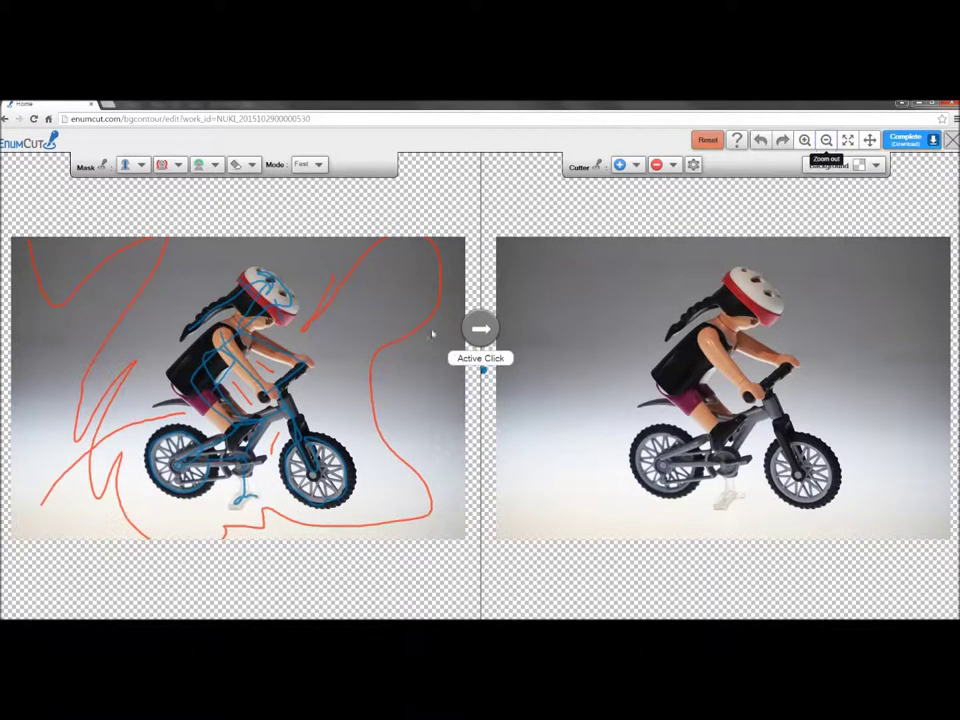
Set the cutting mode to Detail and refresh the cutout from the strokes
click(310, 164)
click(315, 194)
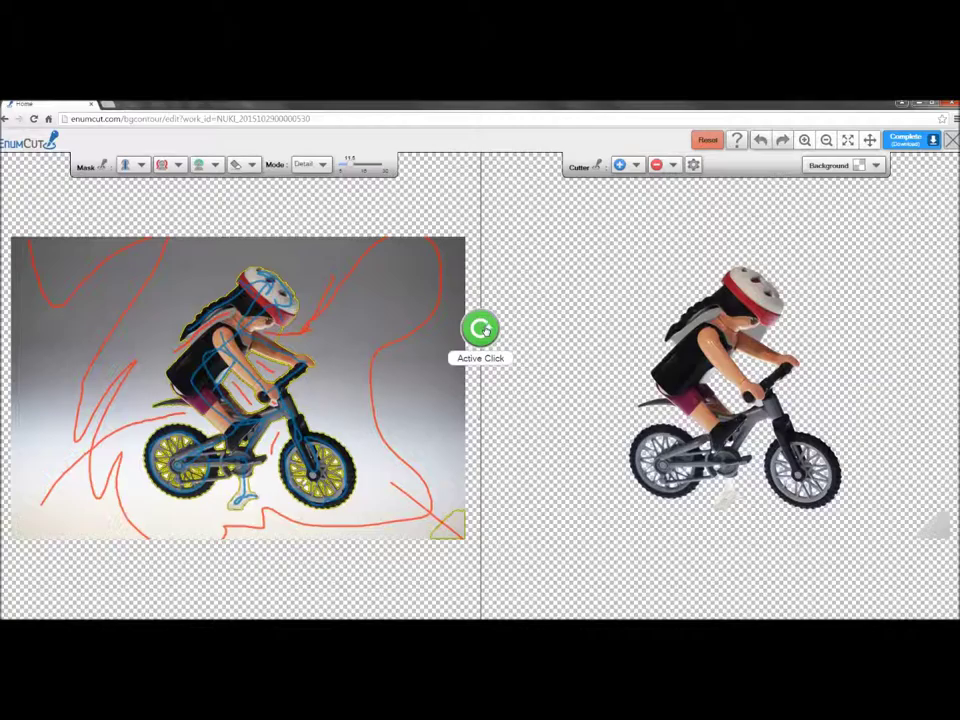
click(484, 331)
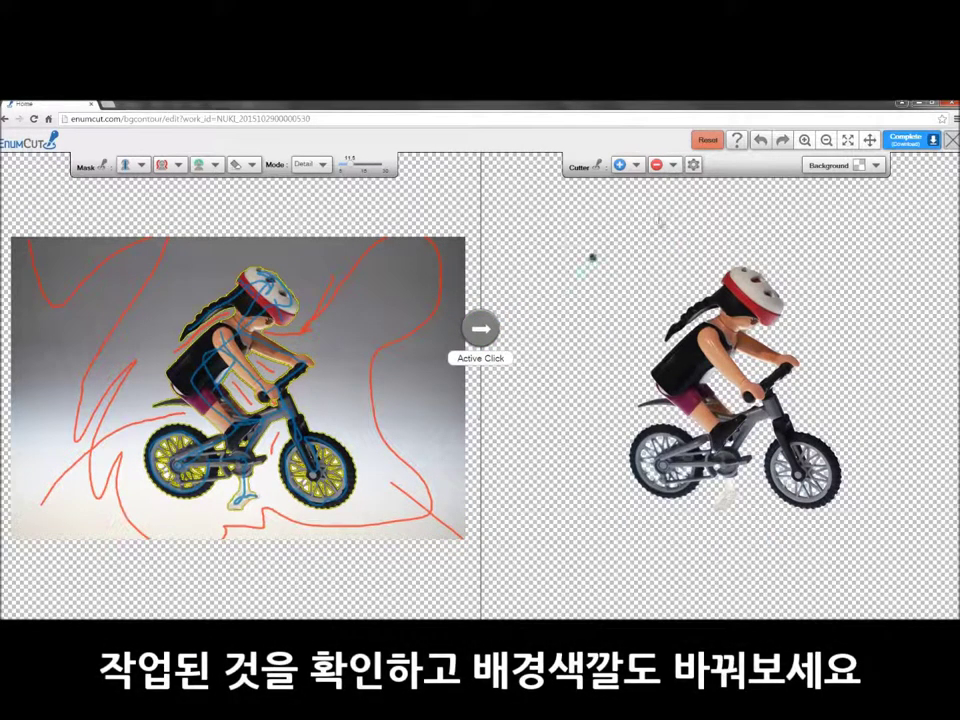
Preview the cutout on magenta after trying green, zoomed in twice and centred on the cyclist
click(875, 165)
click(825, 193)
click(875, 165)
click(874, 185)
click(804, 140)
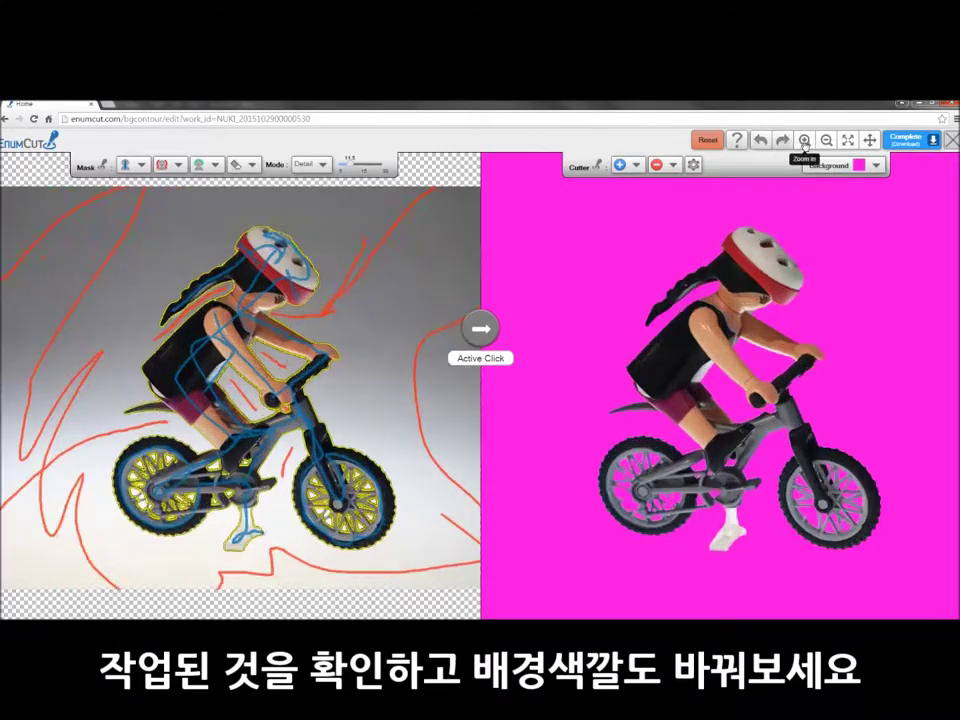
click(804, 140)
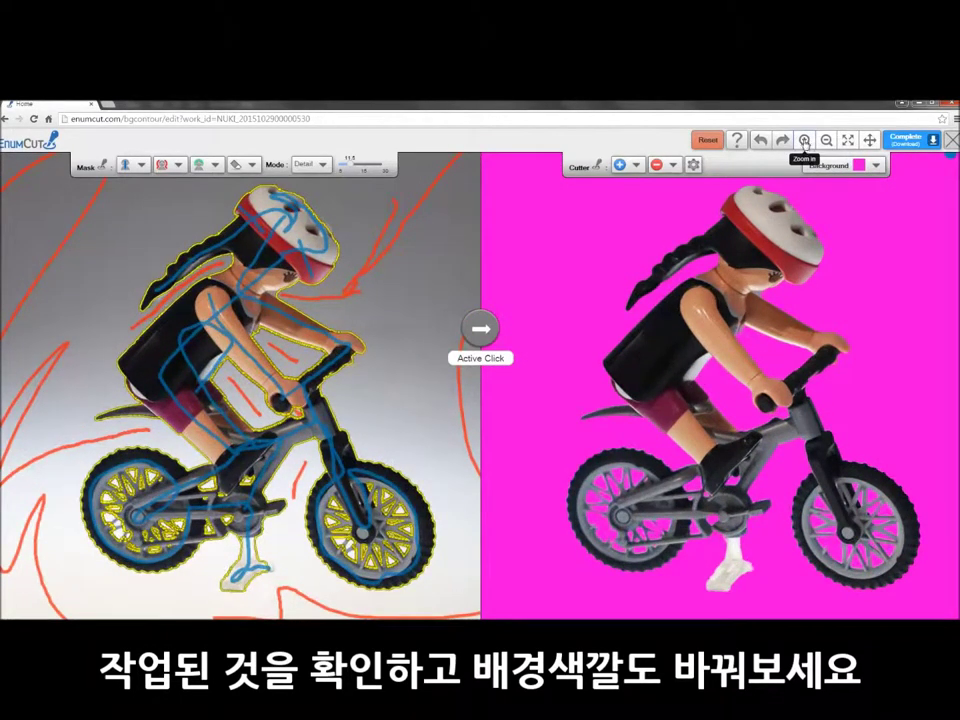
click(869, 140)
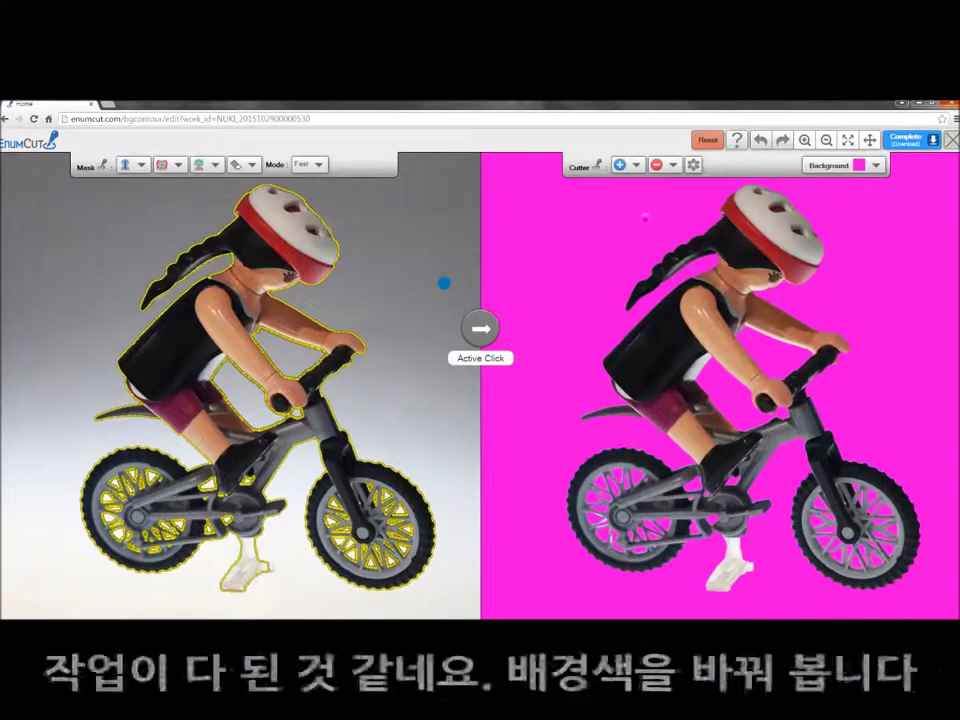
Preview the cutout on cyan, red and white, then restore transparency and finish back to the workspace
click(876, 165)
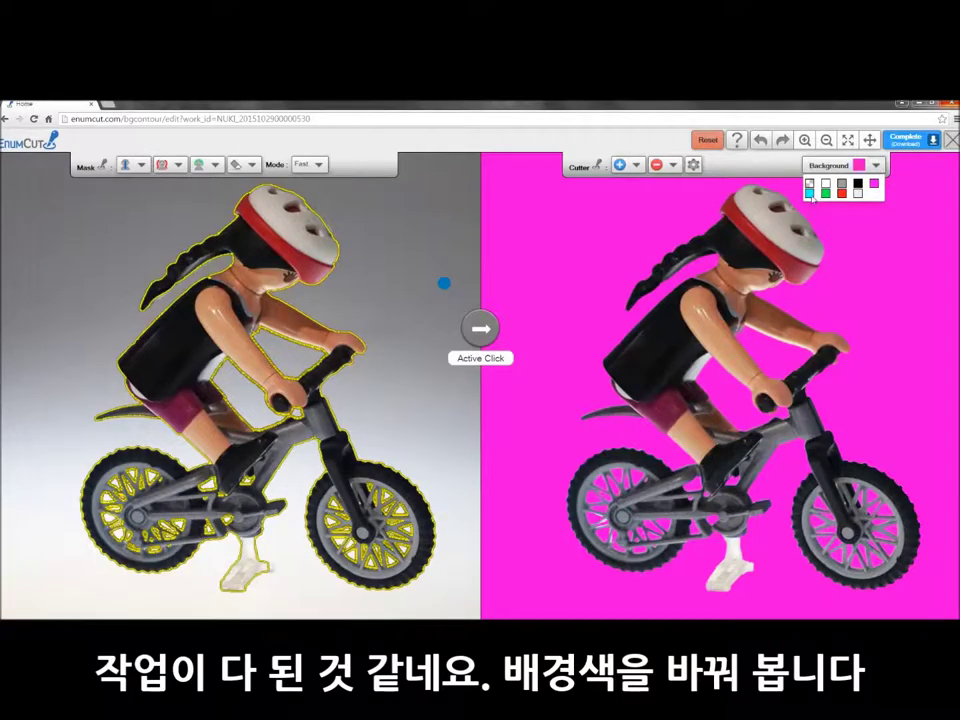
click(810, 193)
click(875, 166)
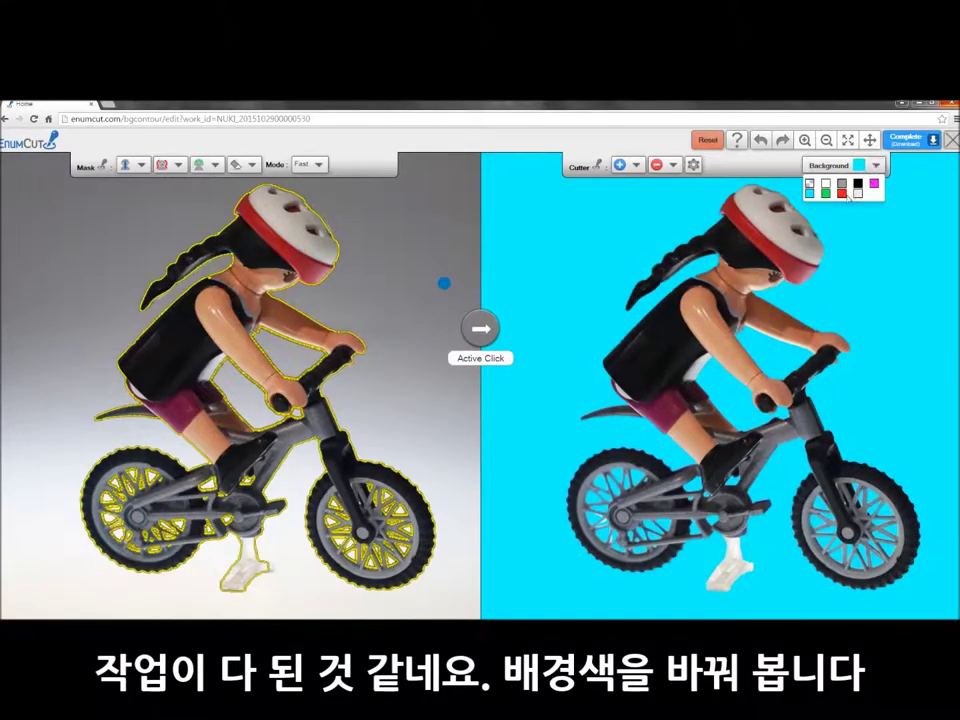
click(842, 194)
click(876, 170)
click(857, 193)
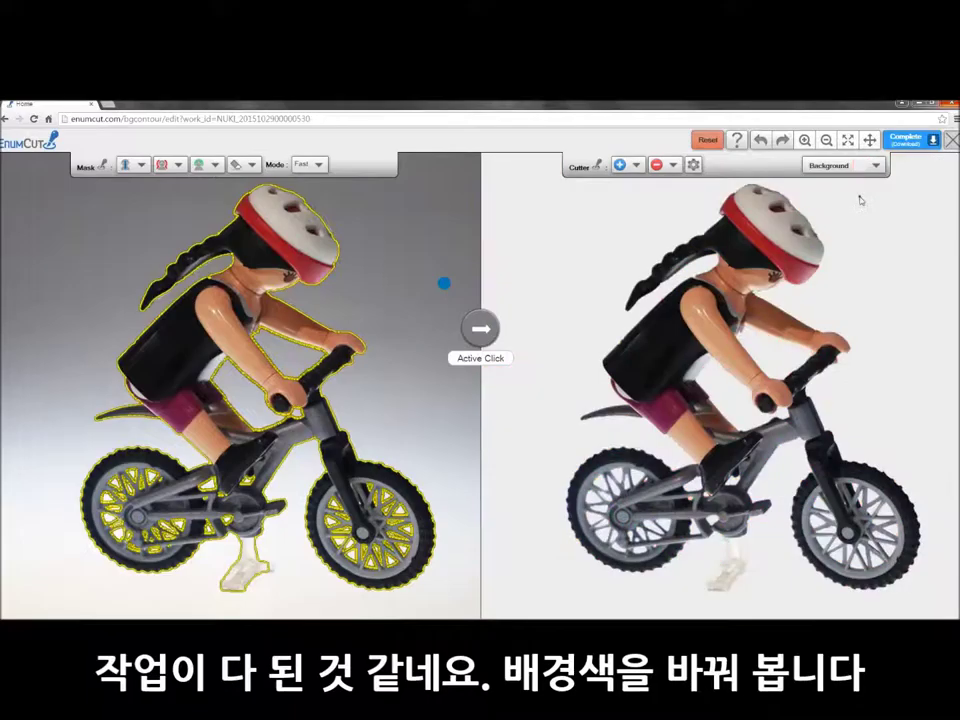
click(850, 166)
click(809, 183)
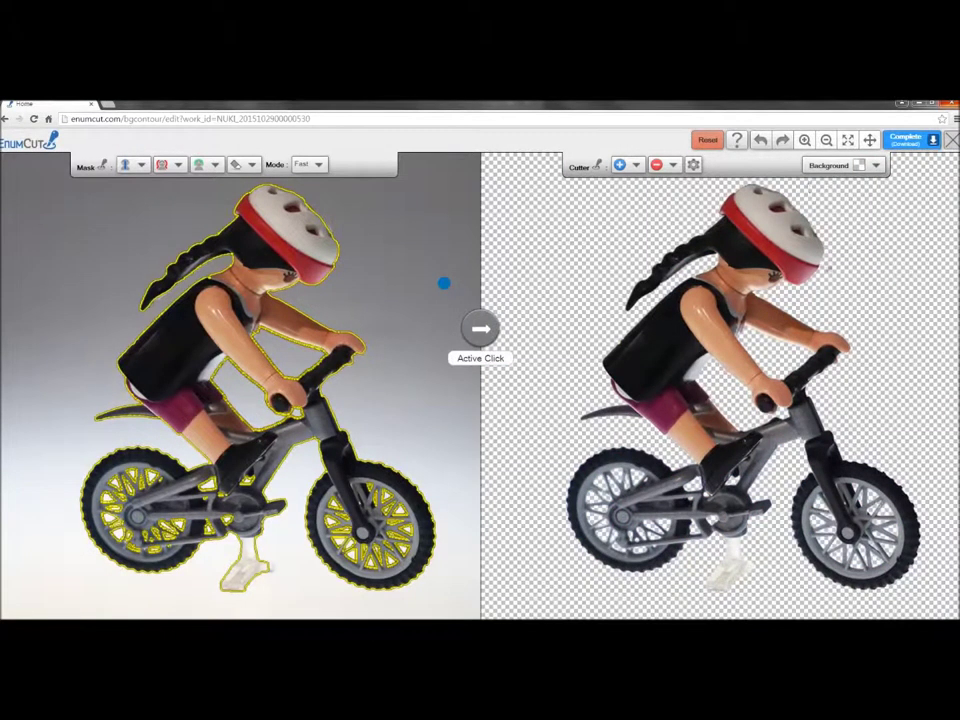
click(924, 148)
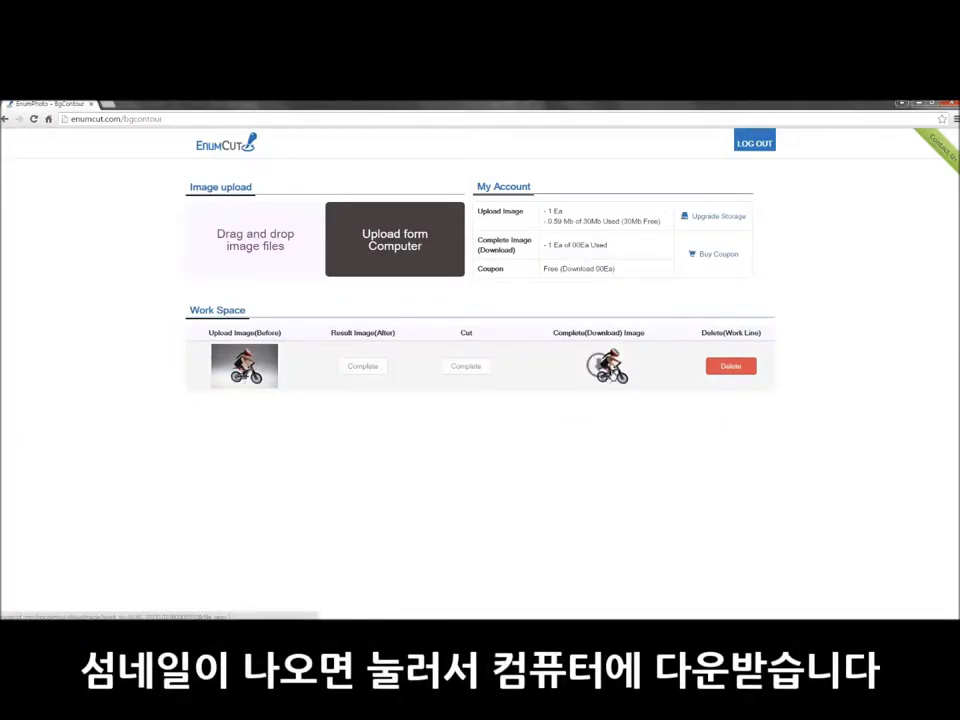
Download and open the finished figure1.png cutout from its workspace thumbnail
click(70, 615)
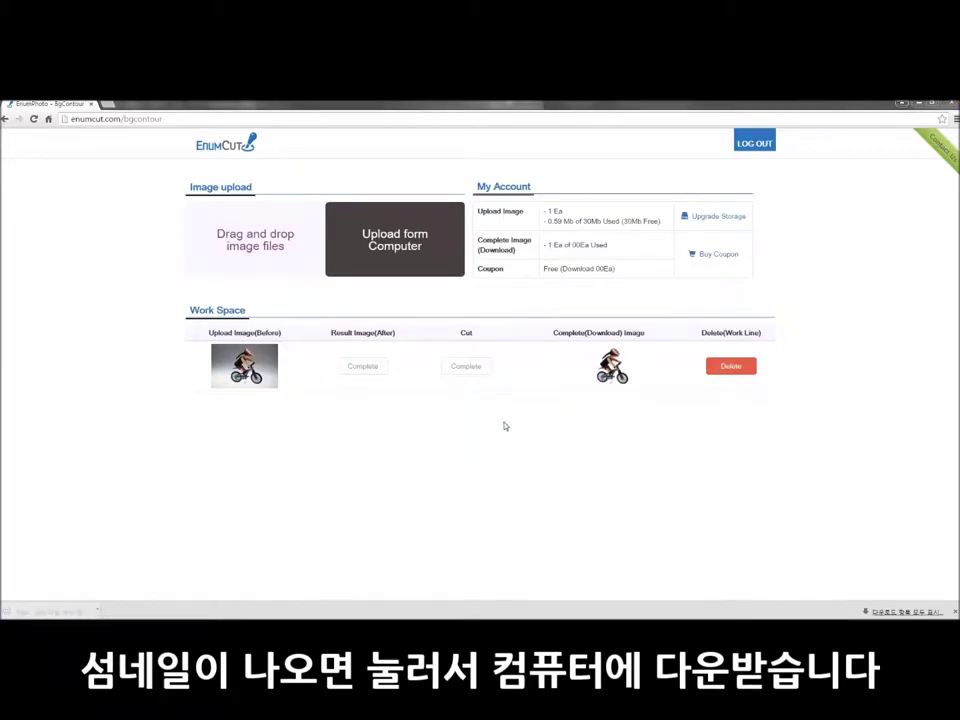